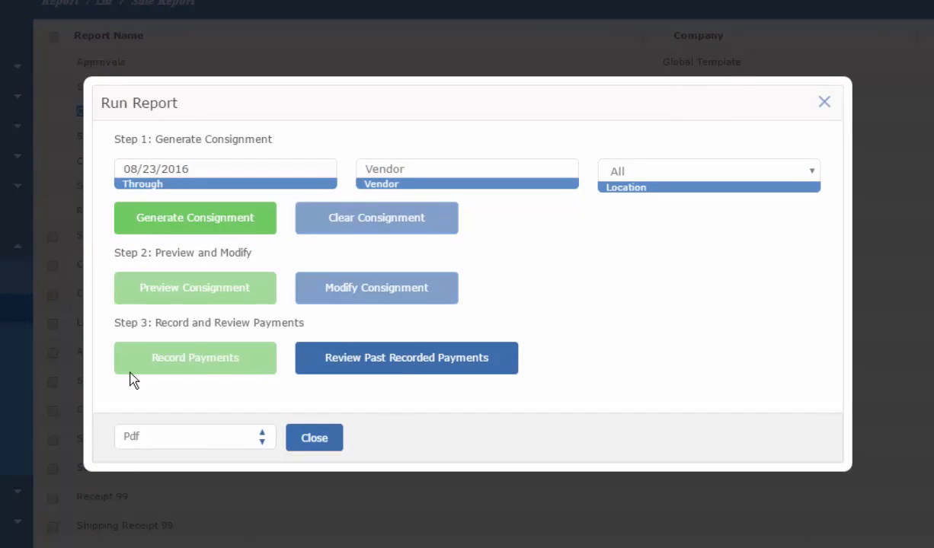
Step: Review the list of past recorded payment batches from start to end, and close the list
left_click(389, 365)
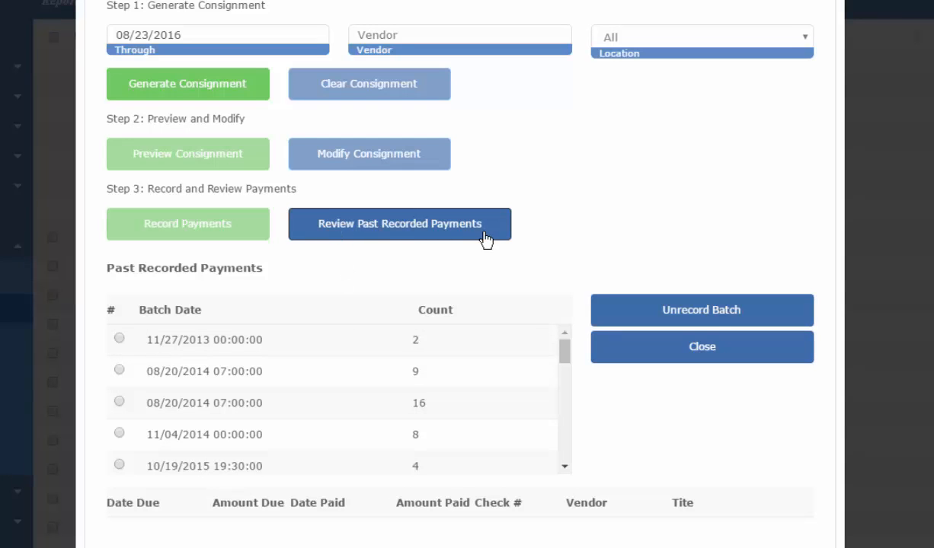
left_click_drag(566, 362, 569, 462)
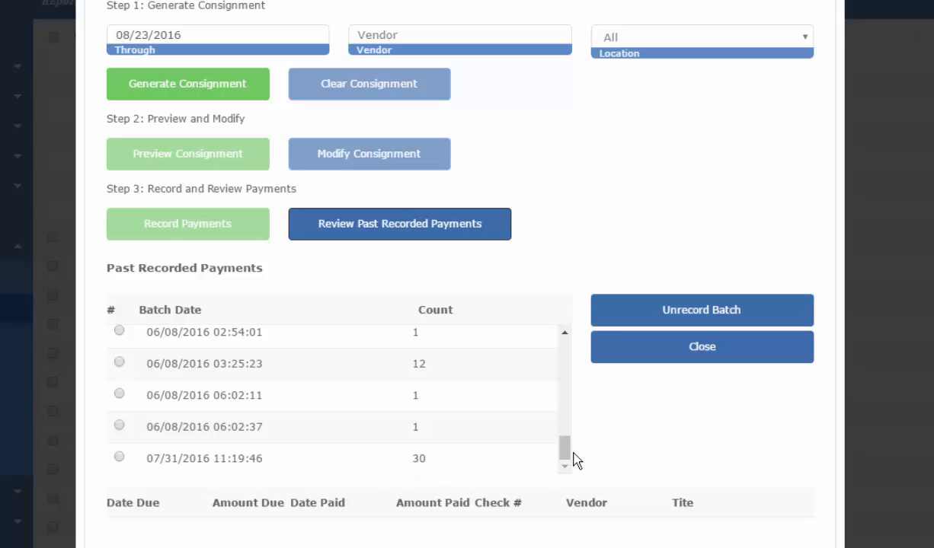
left_click_drag(568, 454, 577, 350)
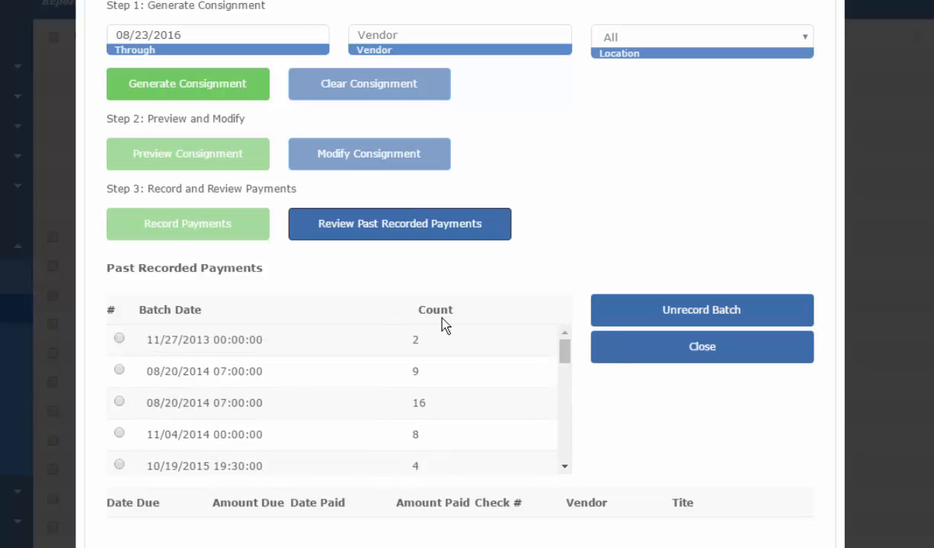
left_click(675, 355)
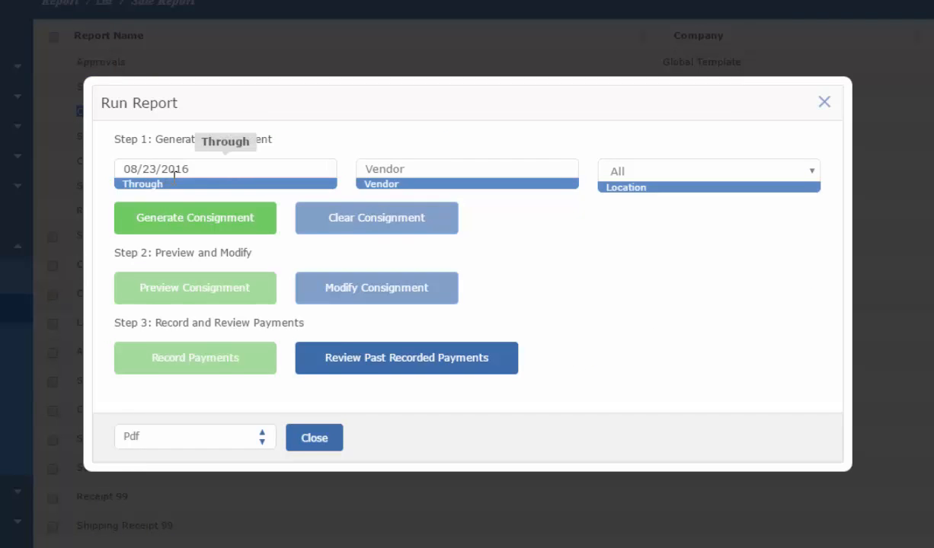
left_click_drag(190, 171, 116, 169)
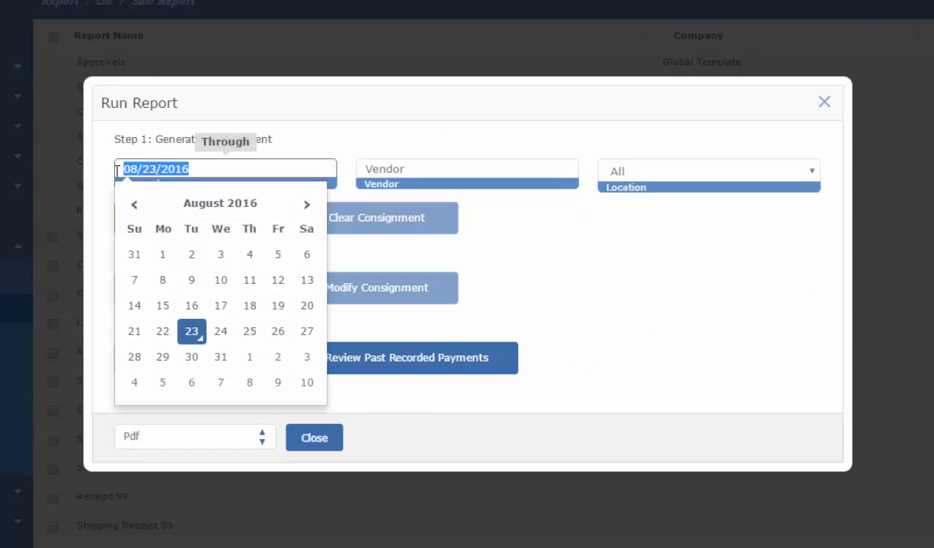
left_click(217, 169)
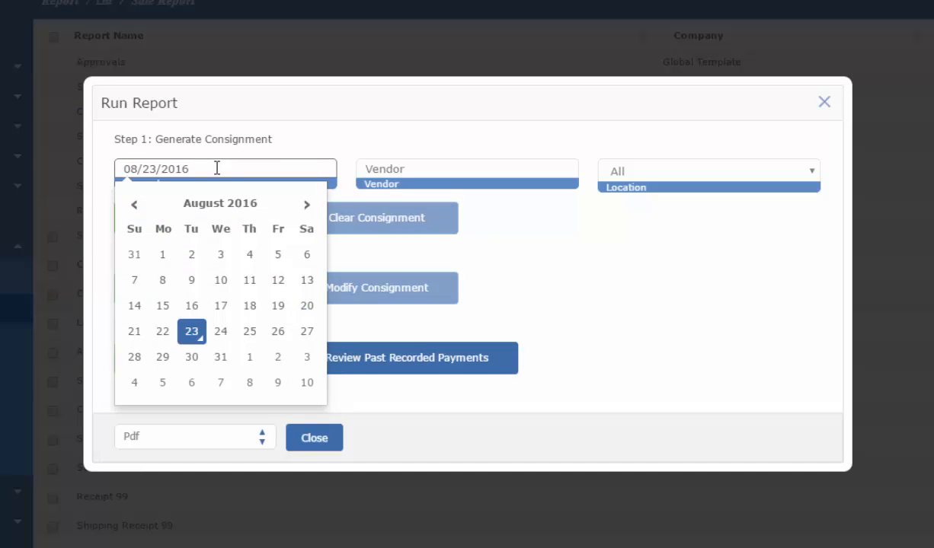
left_click(263, 138)
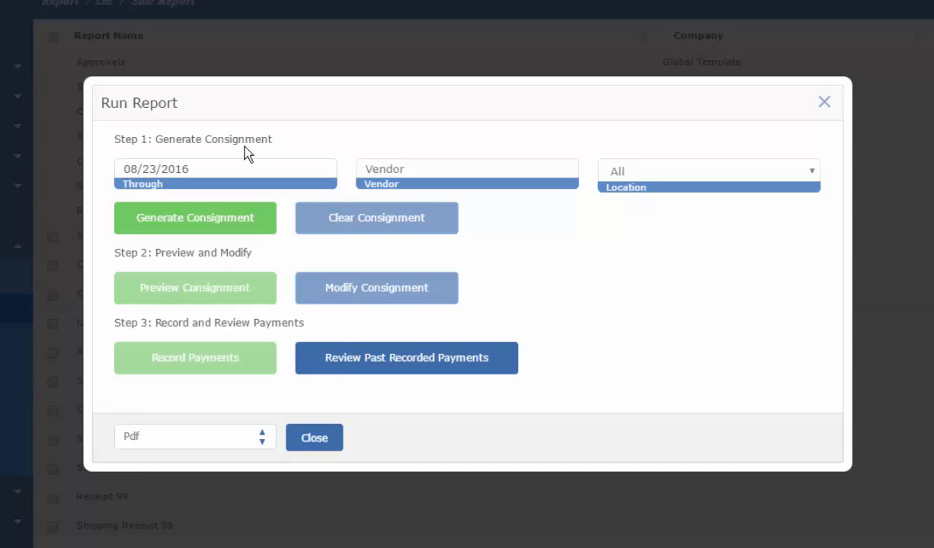
left_click(409, 168)
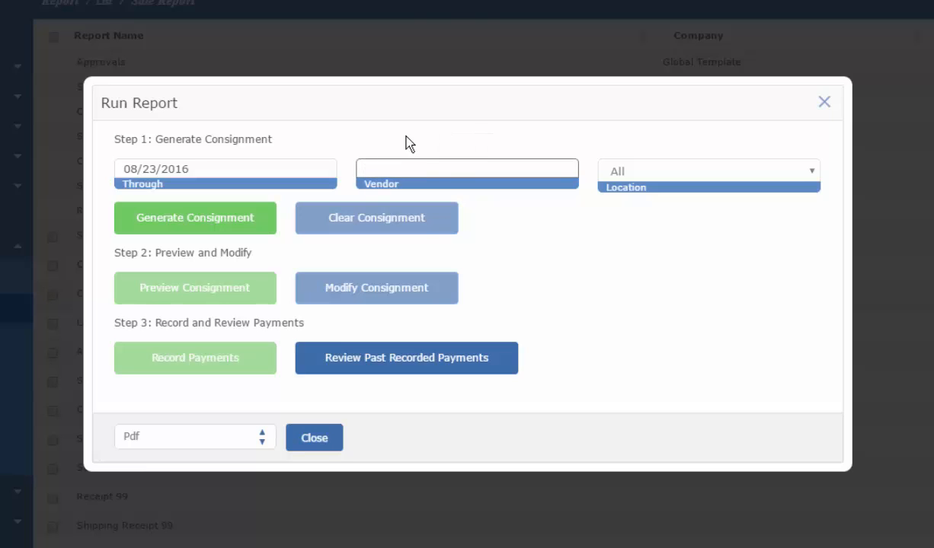
left_click(400, 134)
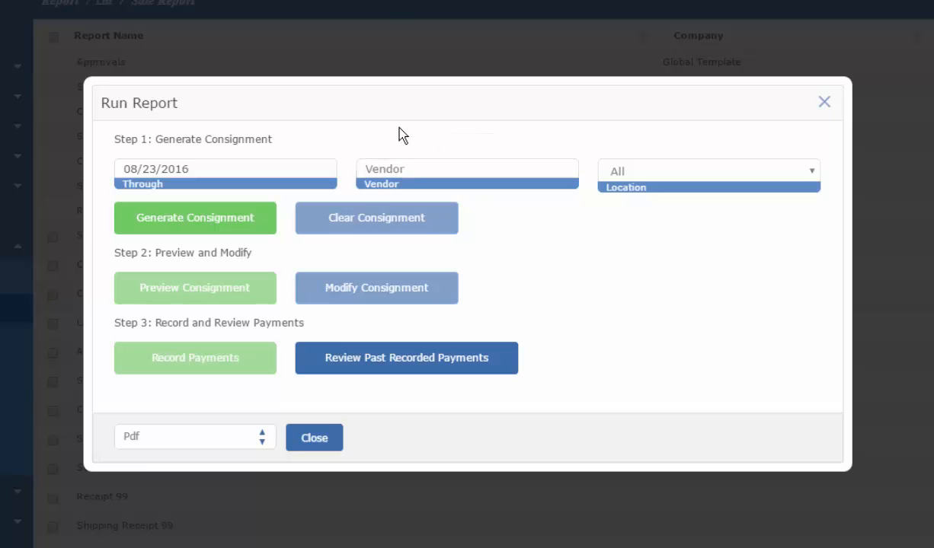
Step: Set the consignment's vendor to the first suggestion matching "ad"
left_click(418, 170)
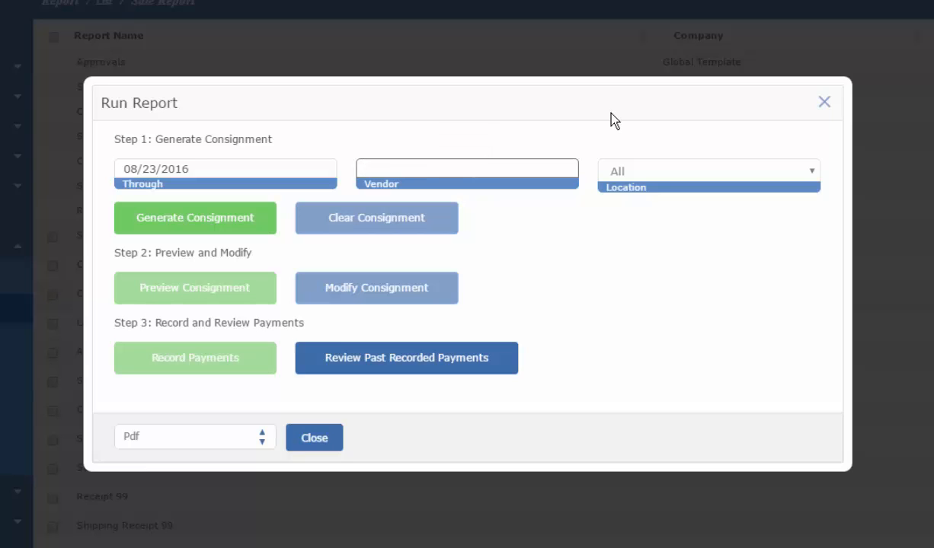
type("ad")
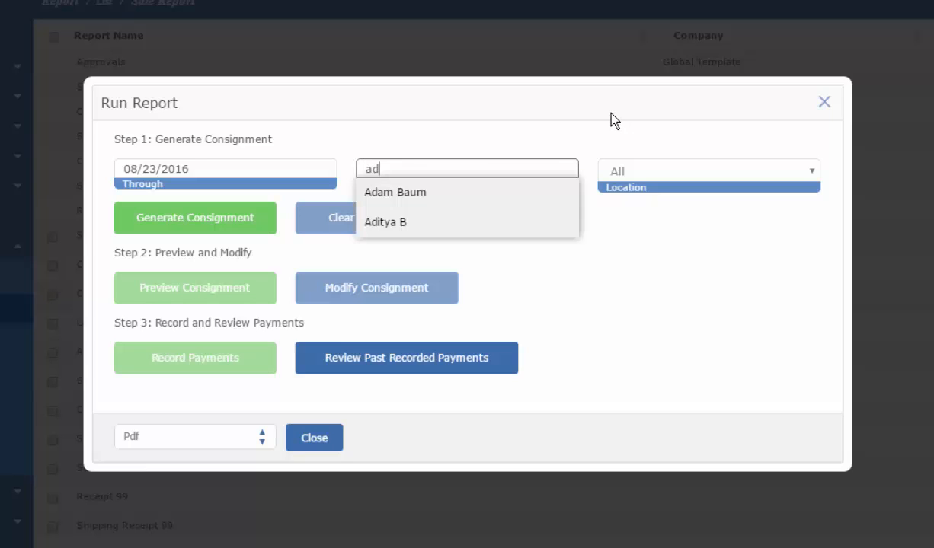
key("Down")
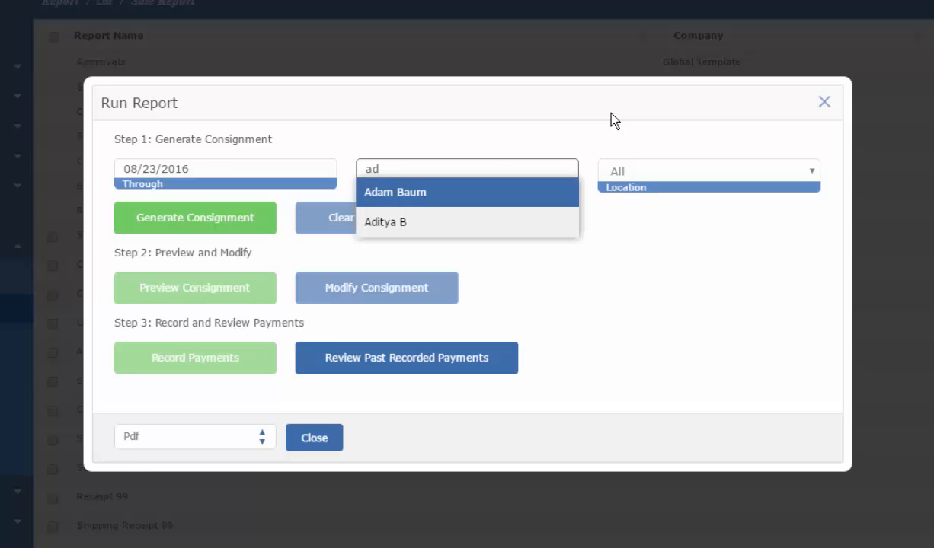
left_click(440, 196)
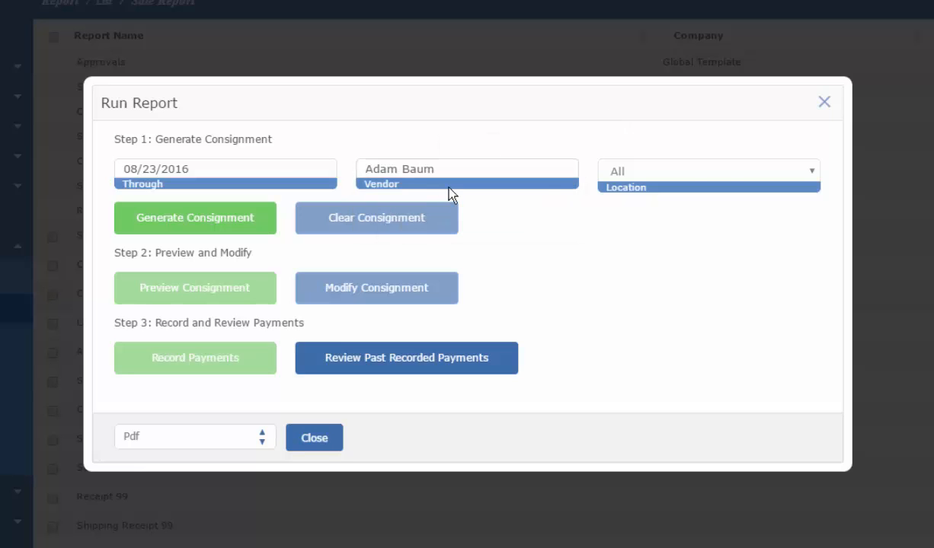
Step: Generate the consignment through 08/23/2016 for all locations, and preview it as a PDF report
left_click(699, 176)
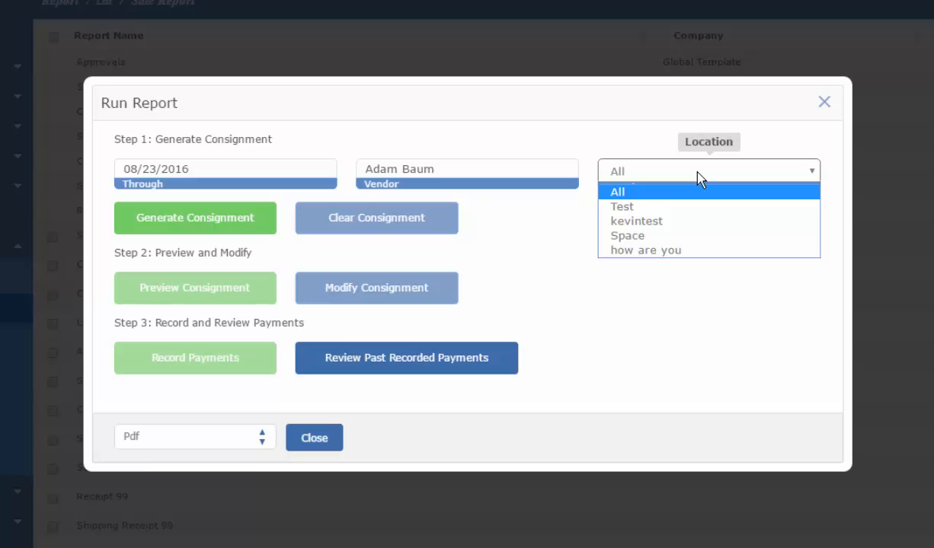
left_click(699, 177)
left_click(660, 179)
left_click(631, 175)
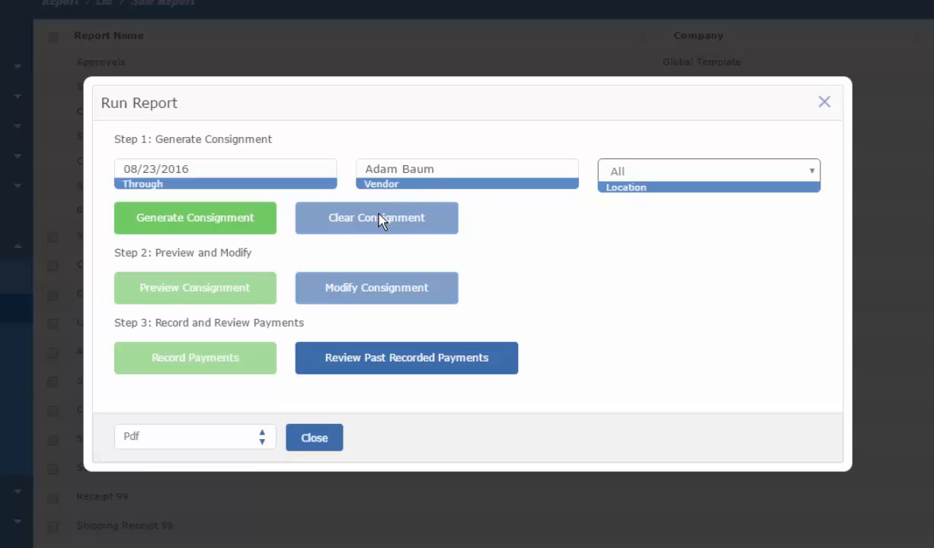
left_click(182, 221)
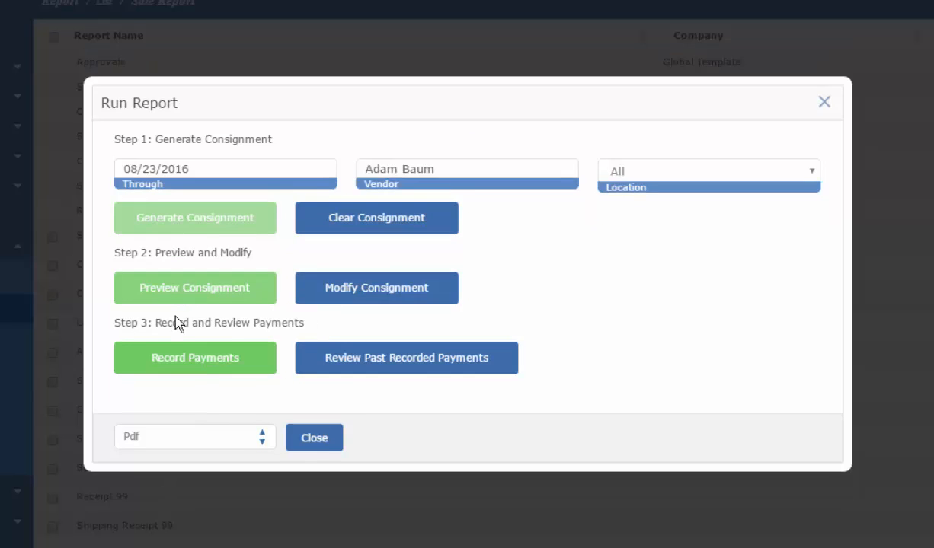
left_click(236, 288)
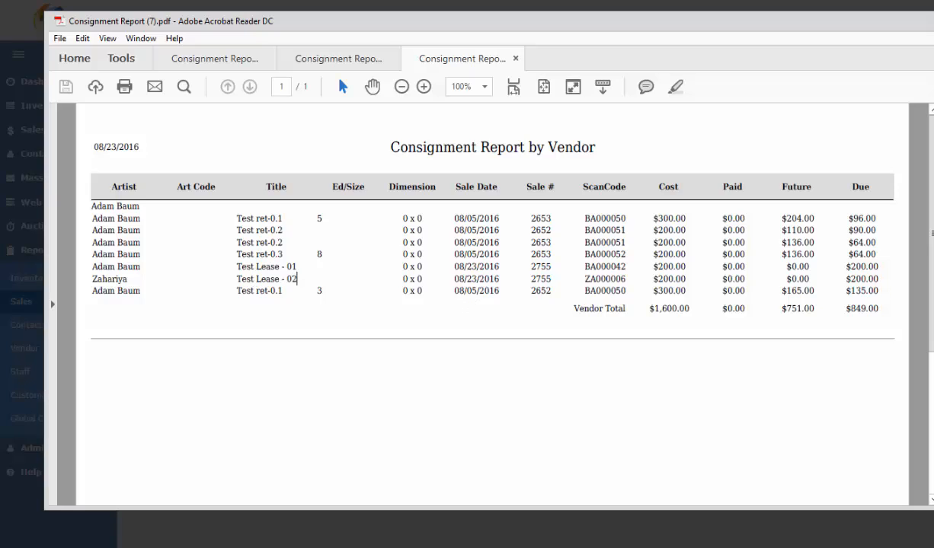
key("alt+F4")
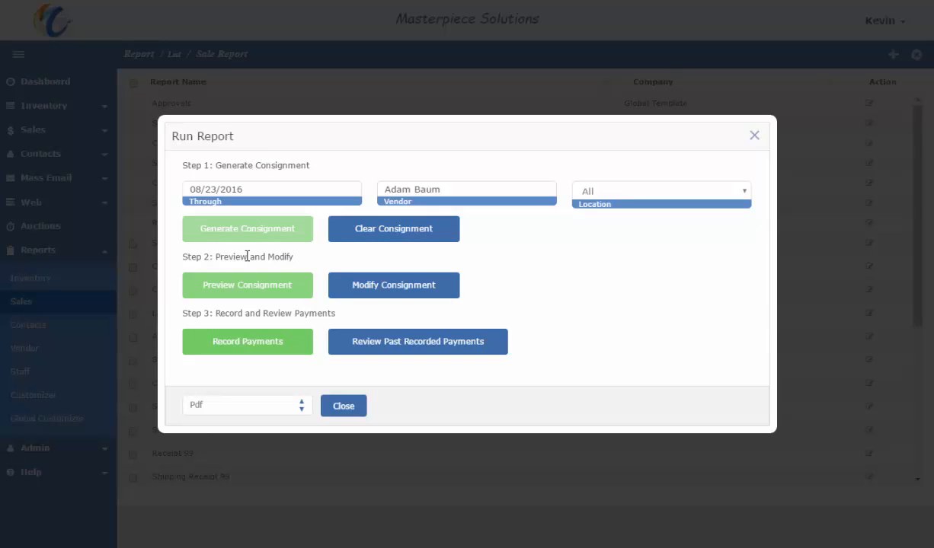
Step: Open the consignment for modification and set the Cons Due amount of the Test Lease - 02 line to 133
left_click(362, 286)
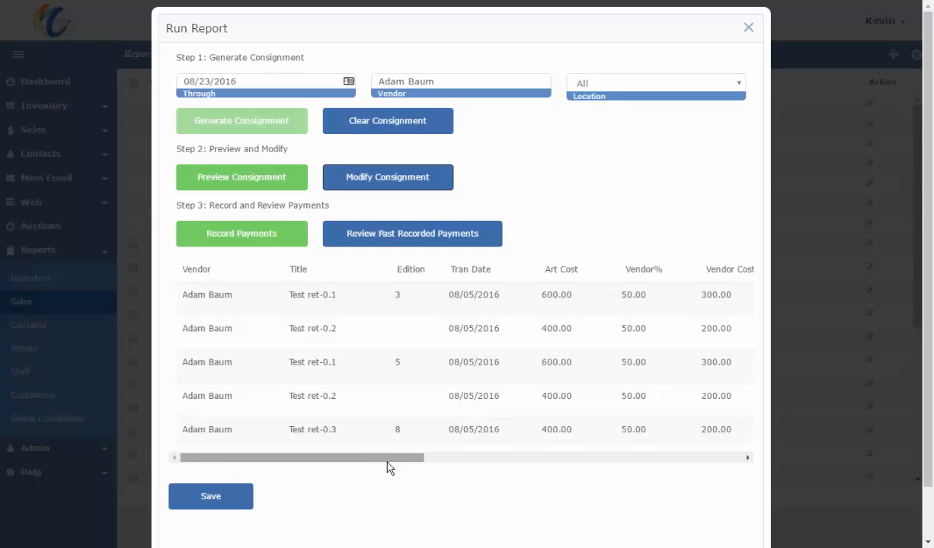
left_click_drag(396, 460, 677, 471)
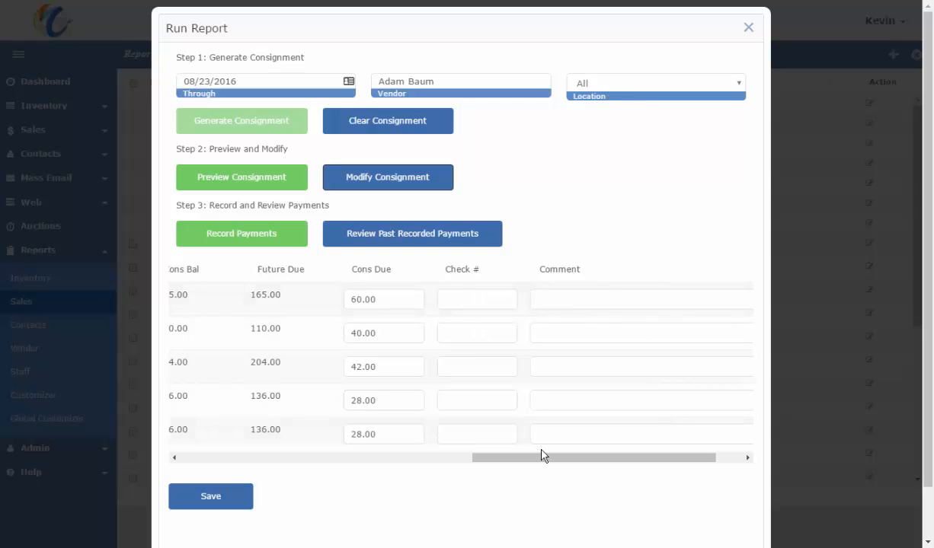
left_click_drag(543, 455, 252, 469)
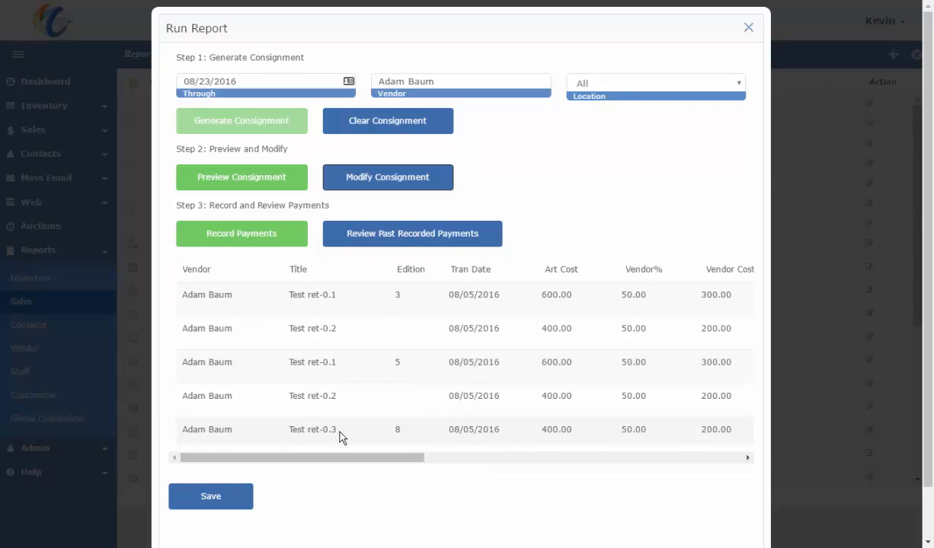
scroll(362, 420, "down", 5)
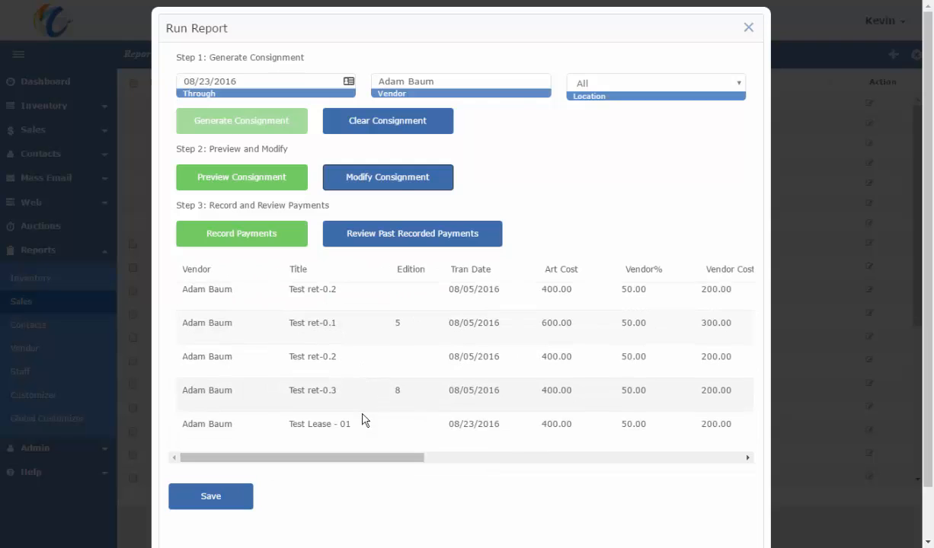
scroll(327, 352, "up", 3)
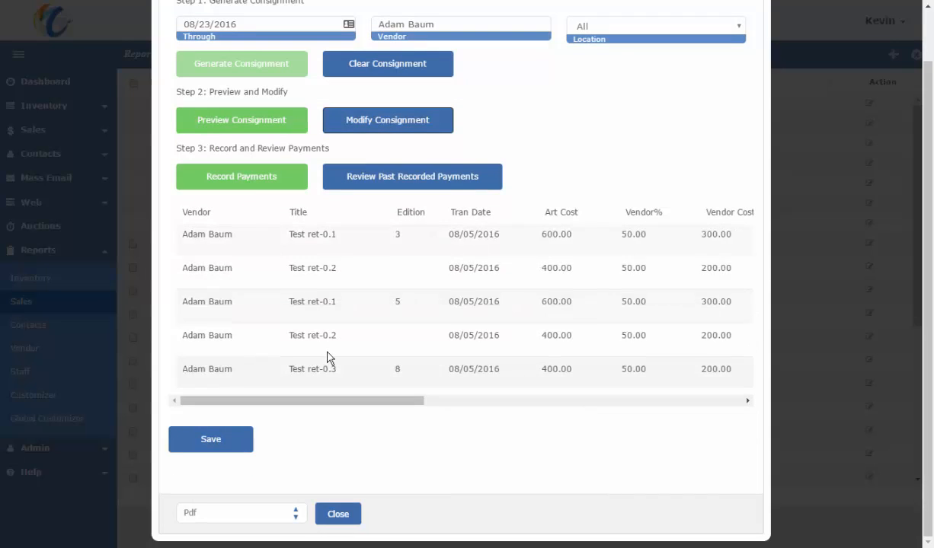
scroll(326, 352, "down", 1)
scroll(327, 358, "down", 1)
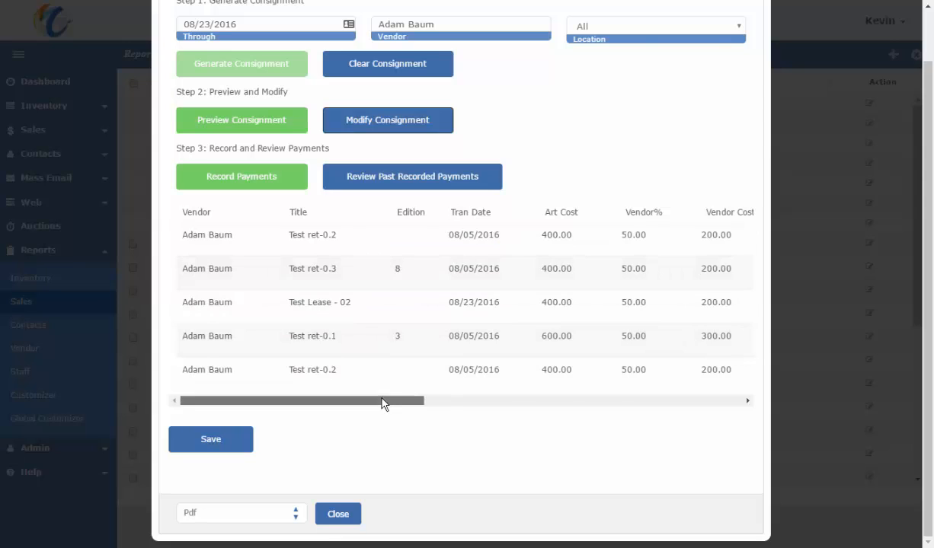
left_click_drag(383, 402, 599, 384)
left_click_drag(572, 307, 507, 297)
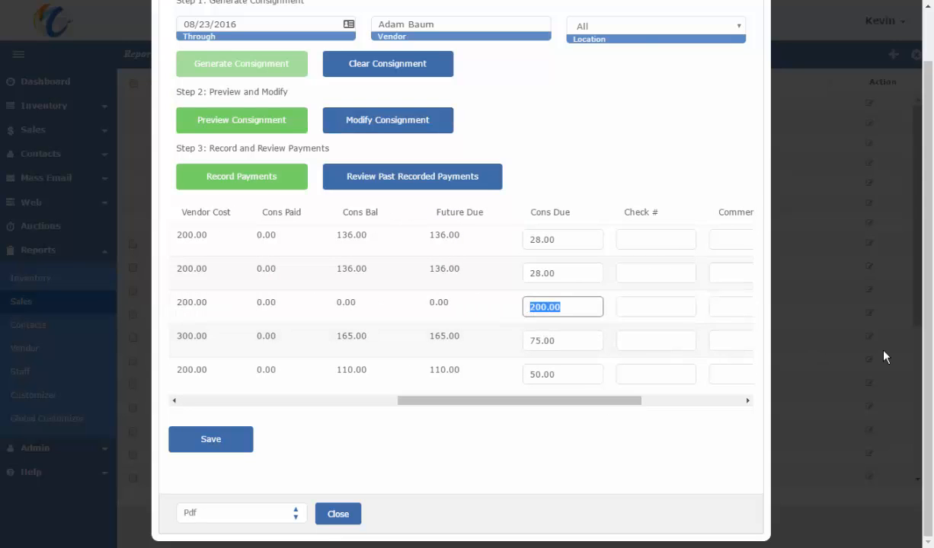
type("133.")
key("Tab")
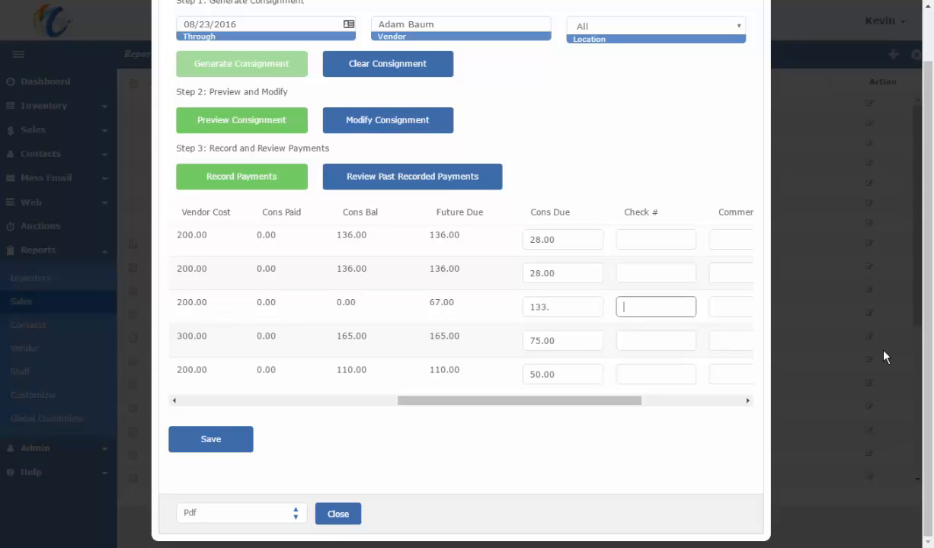
Step: Enter check number 1234 and a comment of a first name plus "adjustment" on the Test Lease - 02 line, and save the changes
type("1234")
key("Tab")
type("Kevin")
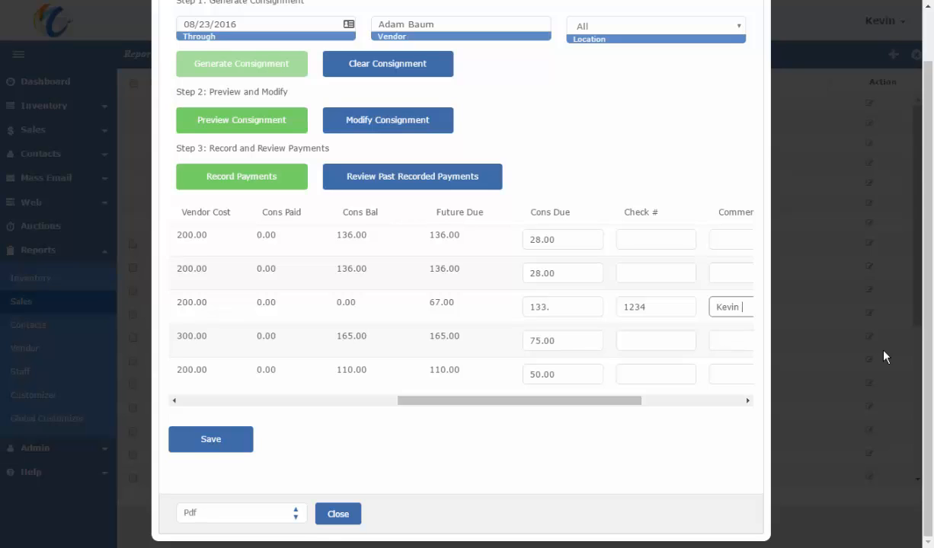
type(" adjustmentn")
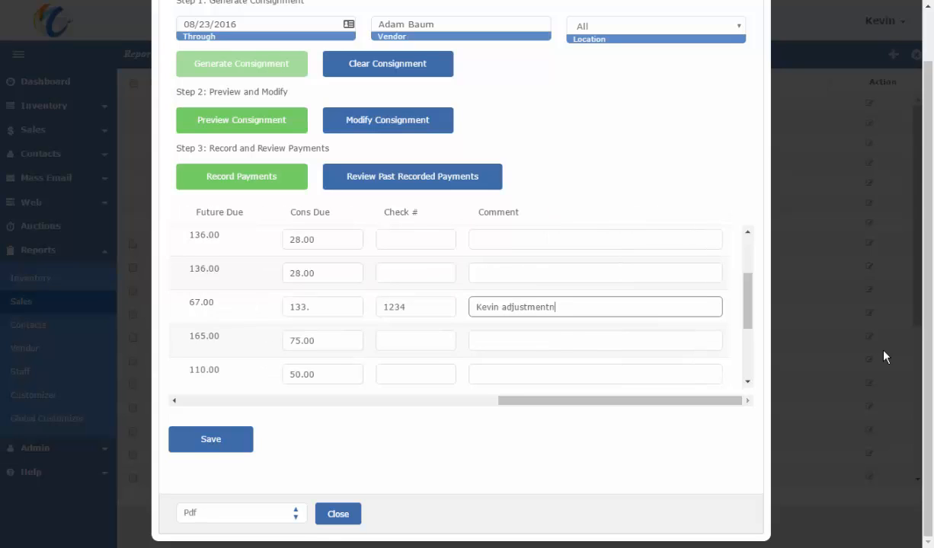
key("BackSpace")
key("BackSpace")
key("BackSpace")
key("BackSpace")
type("ent")
left_click(207, 449)
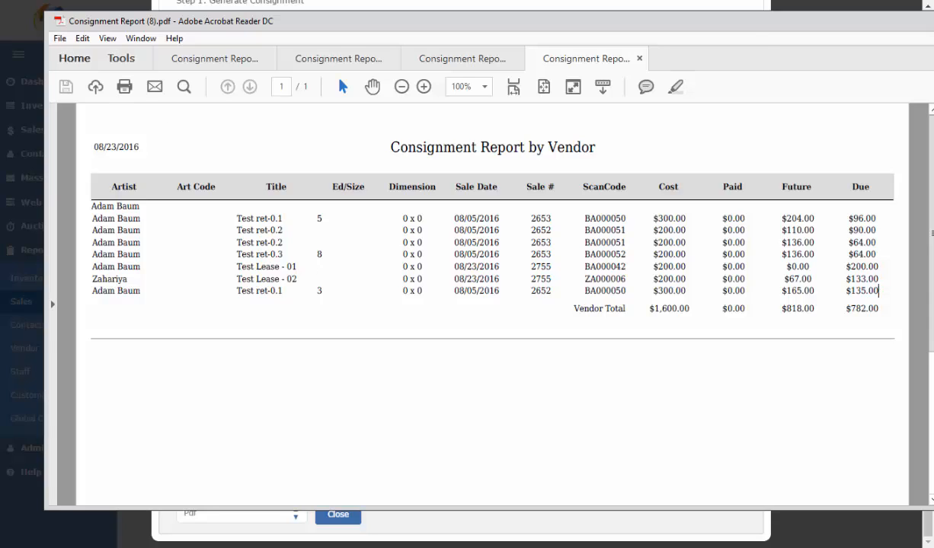
Step: Return from the PDF preview and record the payments for the modified consignment
key("alt+Tab")
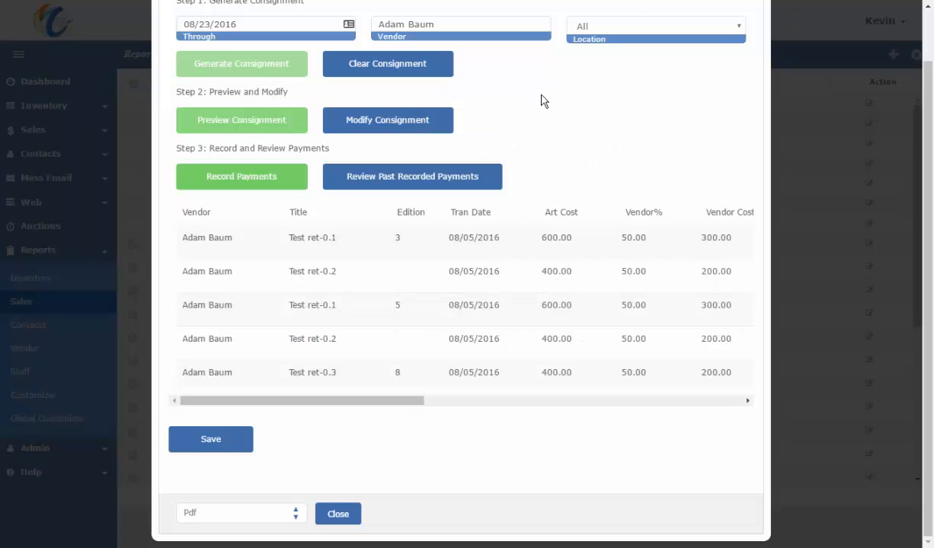
left_click(239, 180)
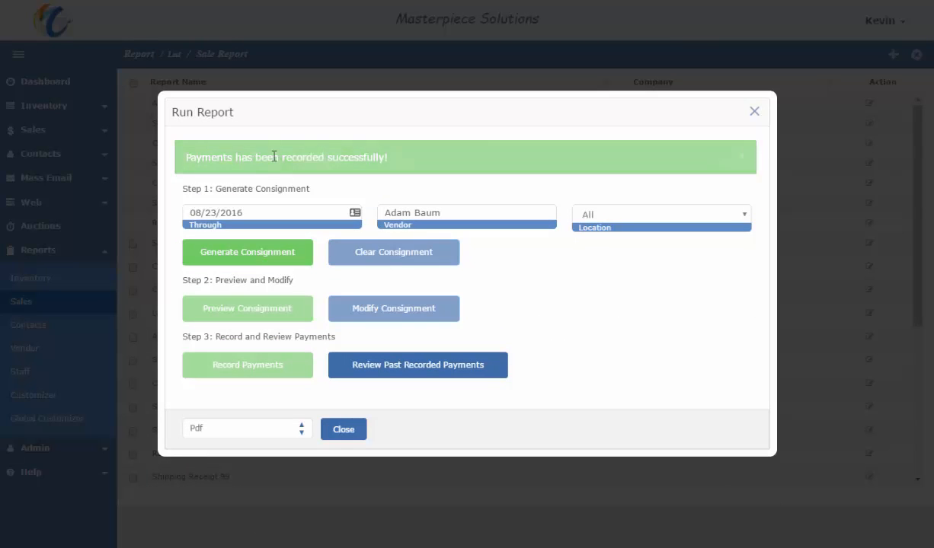
Step: Look up the 08/23/2016 11:42:47 batch among the past recorded payments and examine its payment lines
left_click(399, 366)
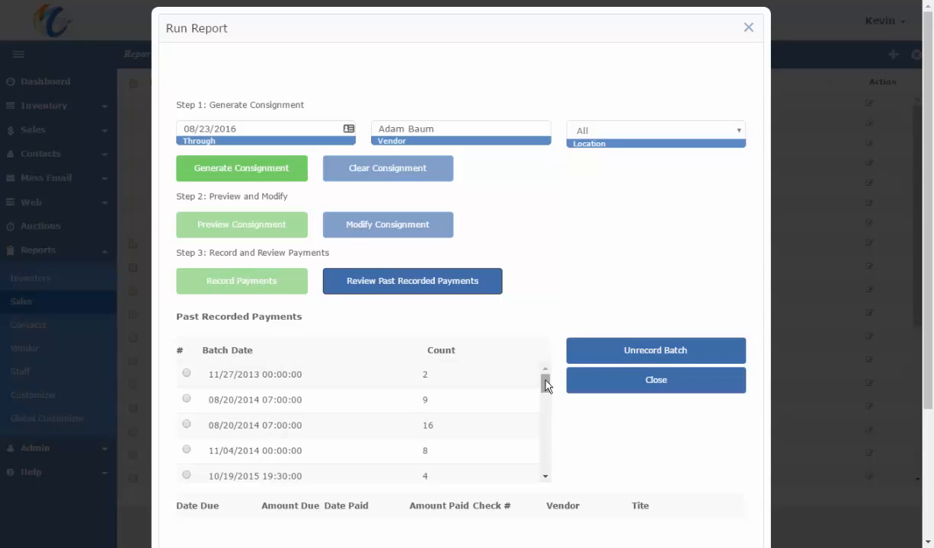
left_click_drag(545, 380, 546, 476)
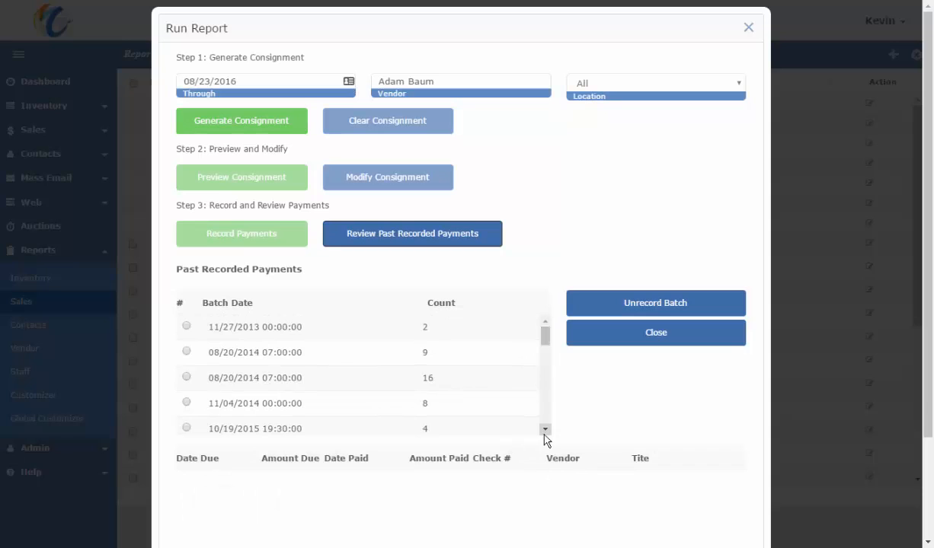
scroll(542, 380, "down", 10)
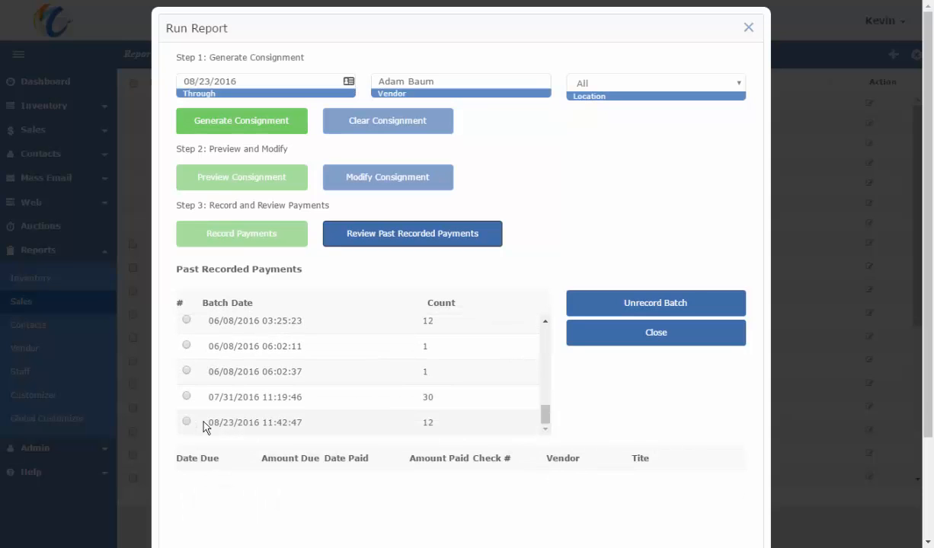
left_click(187, 422)
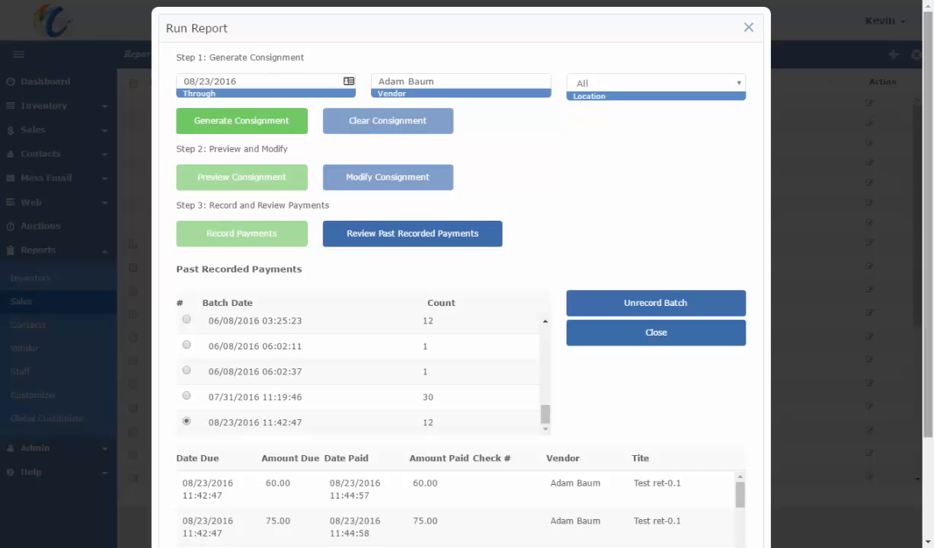
scroll(928, 411, "down", 2)
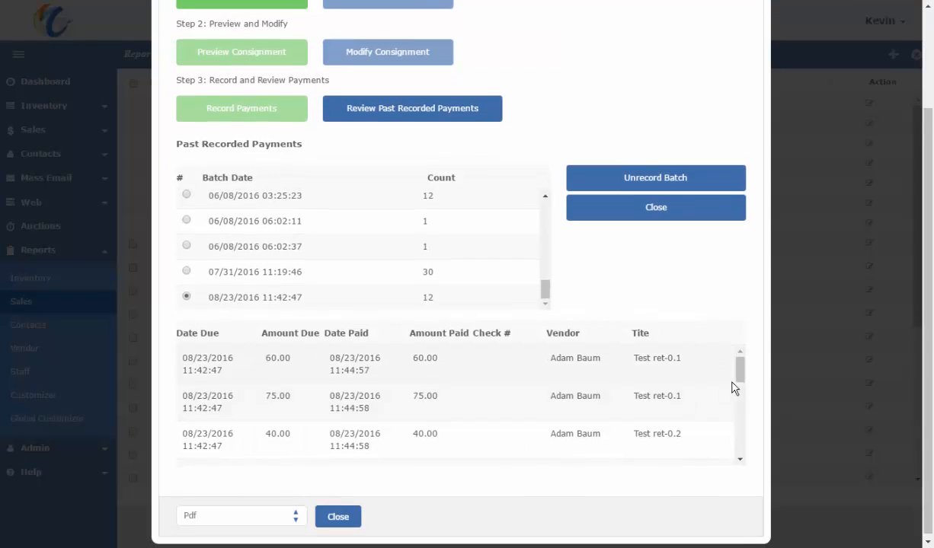
left_click_drag(740, 381, 734, 352)
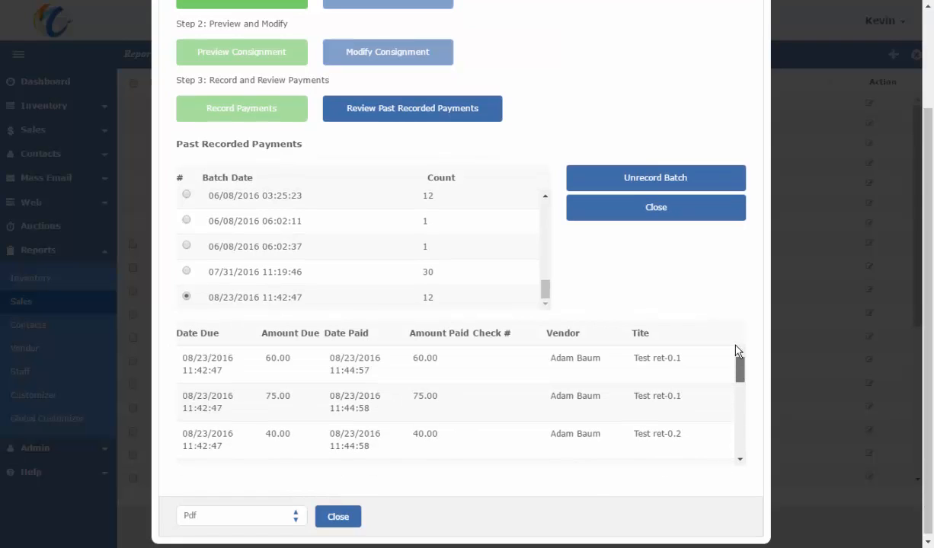
Step: Inspect the payment details of the 07/31/2016 11:19:46, 06/08/2016 06:02:37 and 06/08/2016 06:02:11 batches
left_click(186, 270)
left_click(186, 245)
left_click(187, 220)
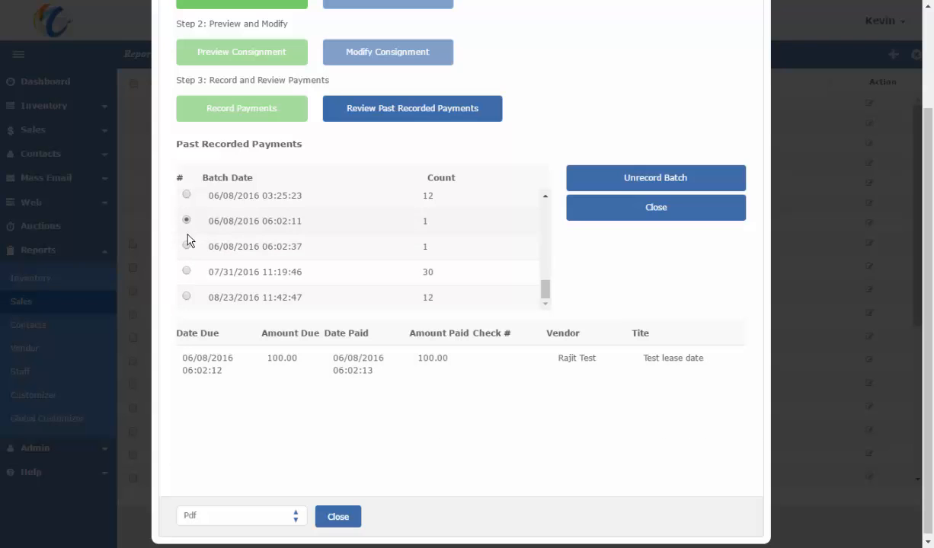
Step: Unrecord the 08/23/2016 11:42:47 payment batch
left_click(186, 296)
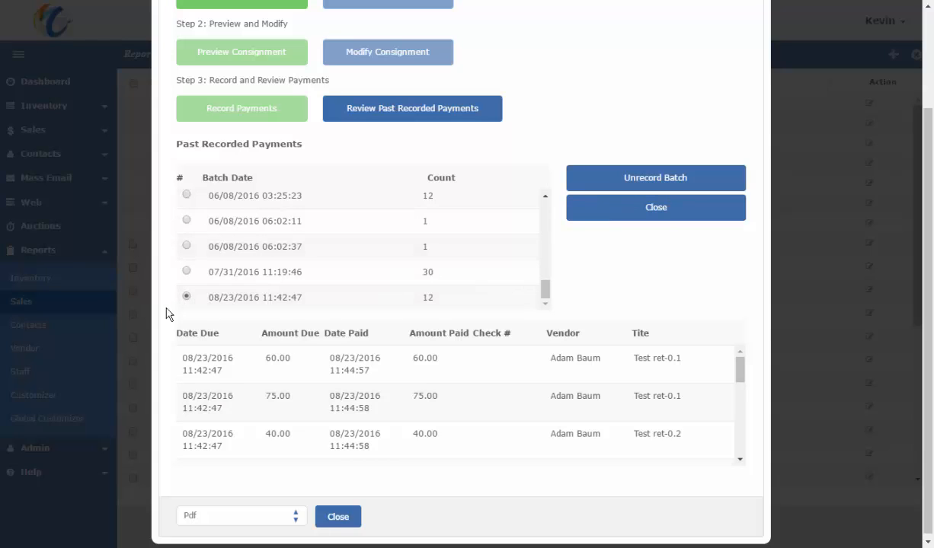
left_click(650, 180)
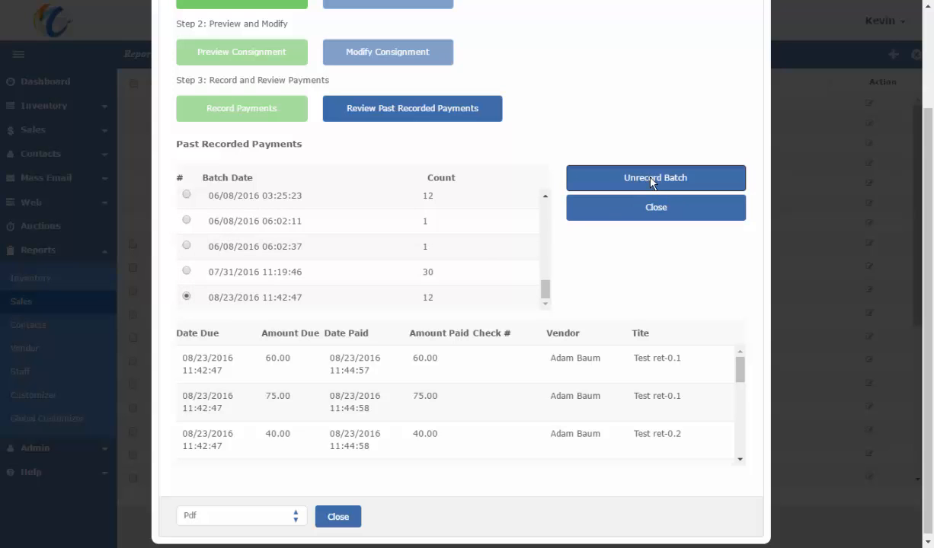